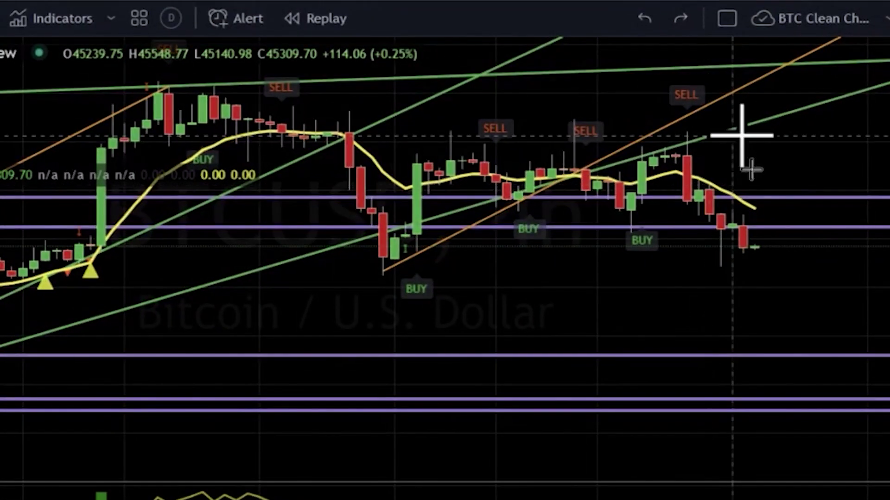
Brush a projected price path over the latest BTC 4h candles
left_click_drag(699, 179, 767, 238)
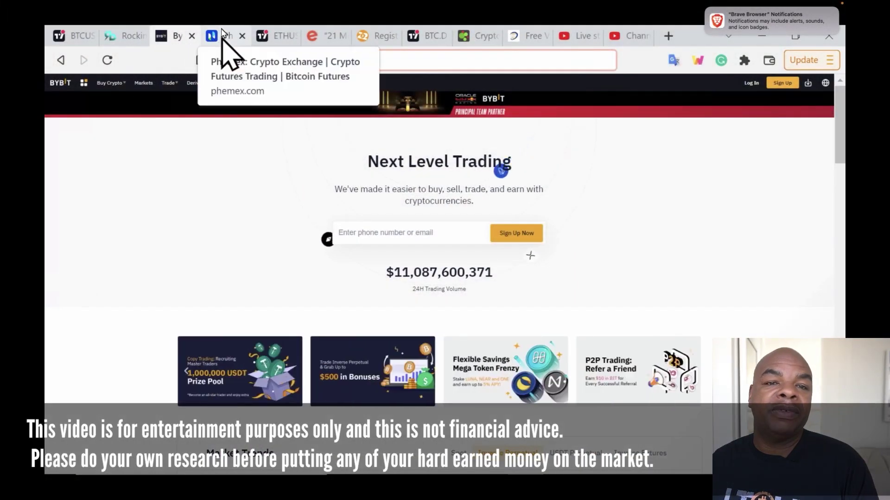
Switch the browser to the Phemex exchange page
left_click(222, 30)
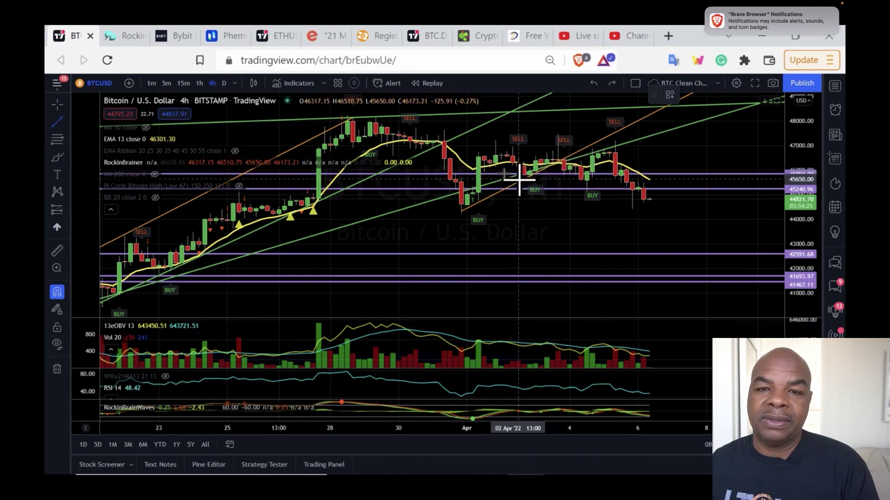
Back on the BTCUSD chart, start a trend line at the 01 Apr 17:00 candle
left_click(490, 149)
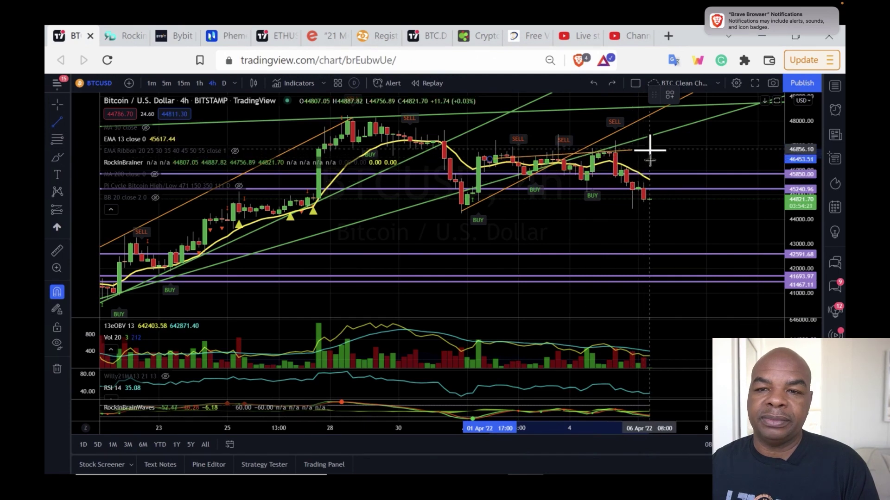
Complete a flat line along the range top near 46,856 from 1 to 6 April
left_click(650, 150)
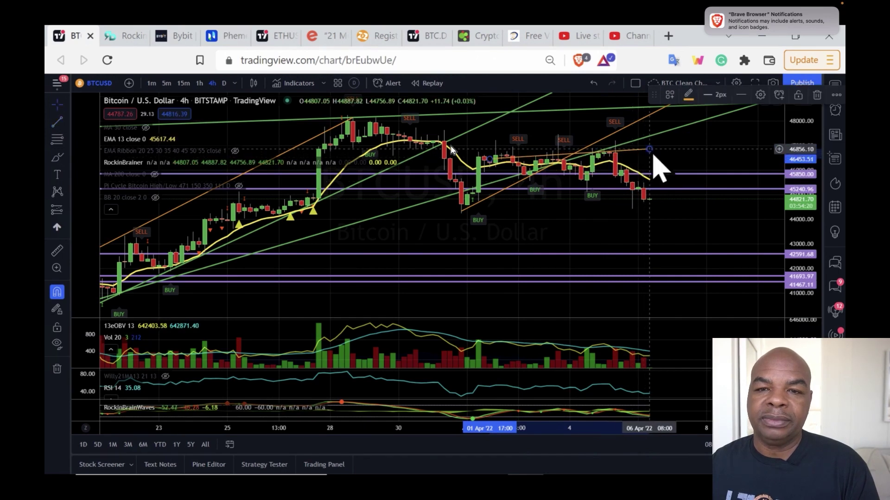
left_click(491, 145)
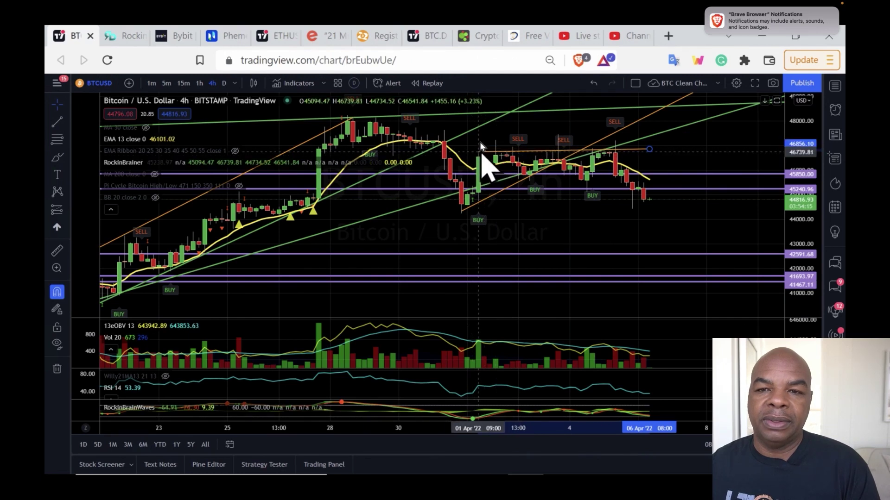
left_click(484, 151)
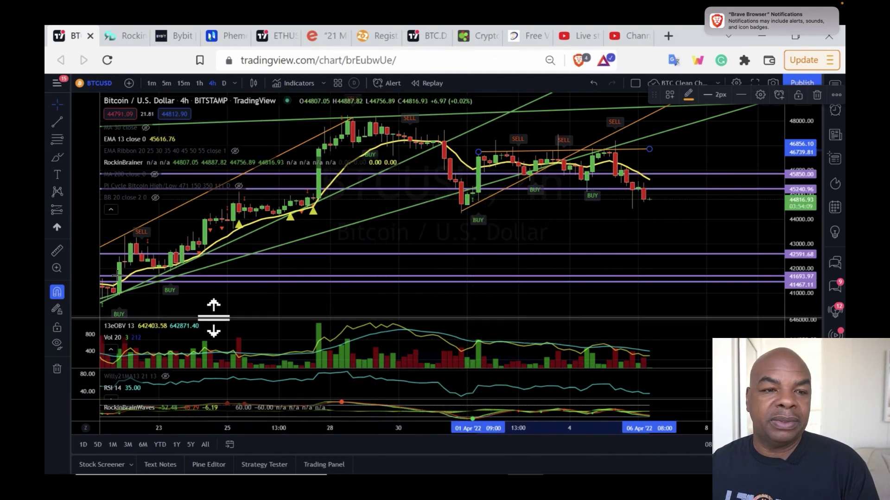
left_click(60, 119)
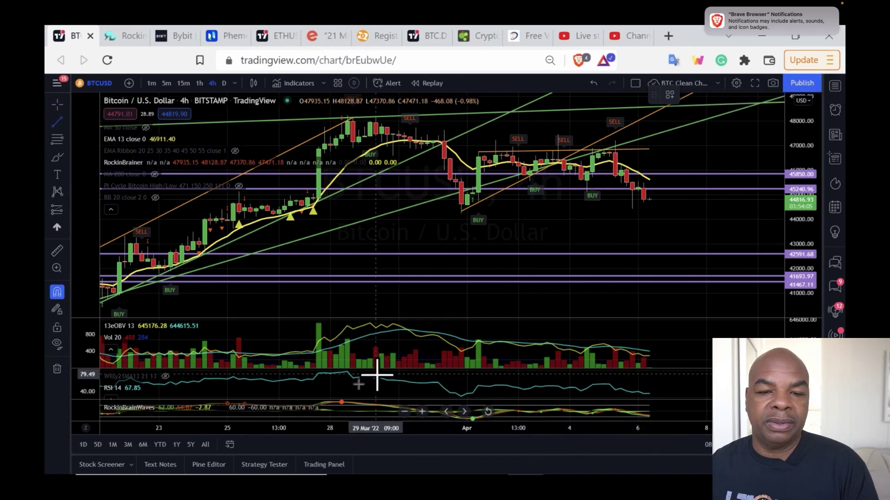
Draw a falling trend line in the RSI pane from the 28 March peak to about 7 April
left_click(352, 373)
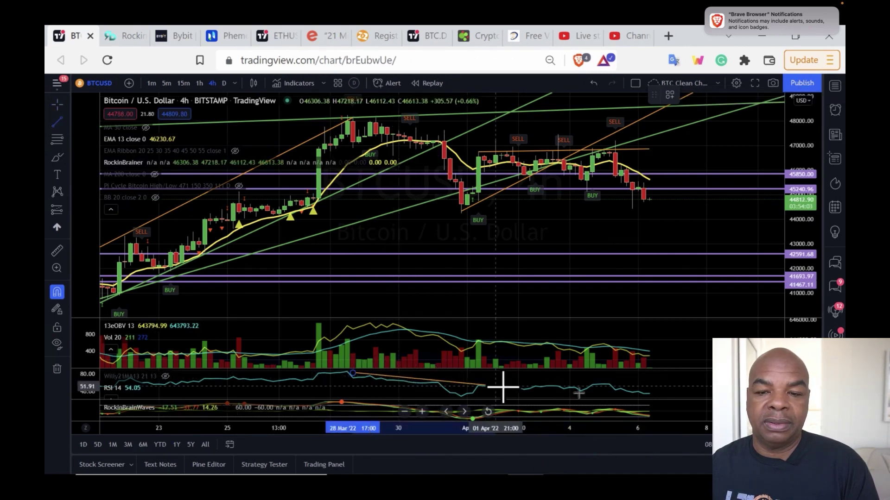
left_click(672, 397)
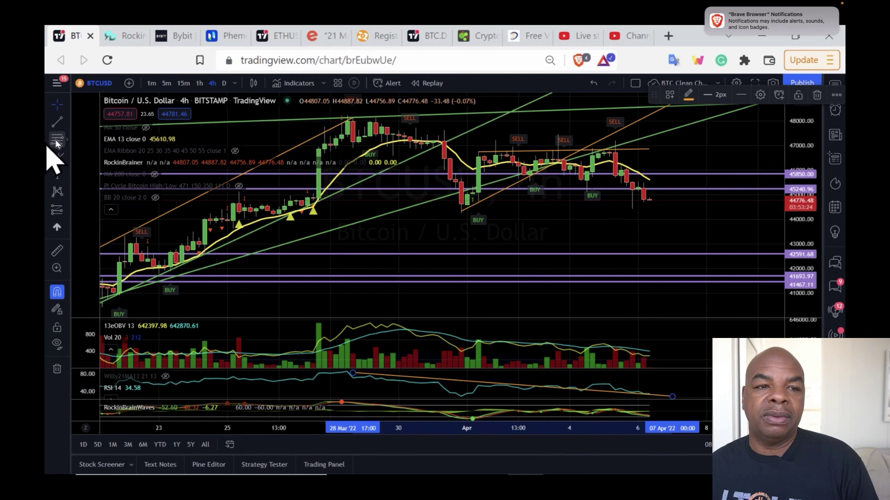
left_click(68, 122)
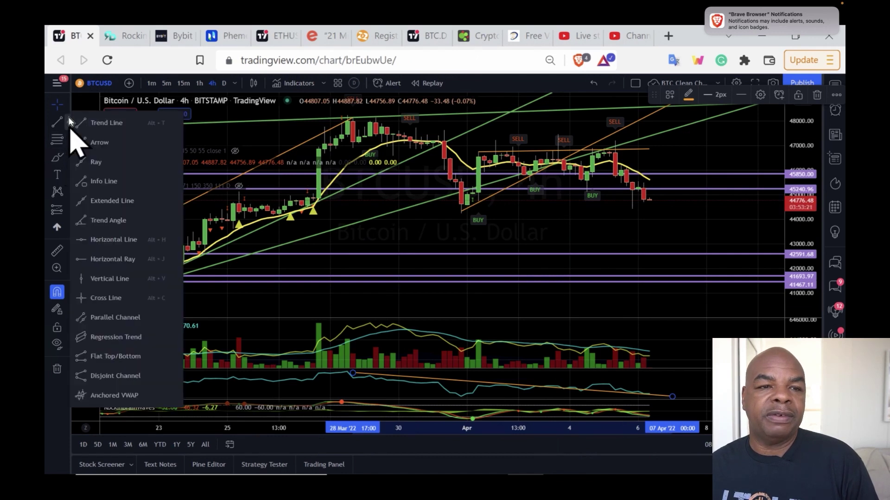
Place a horizontal ray at 44,244 starting from the 31 March low
left_click(113, 259)
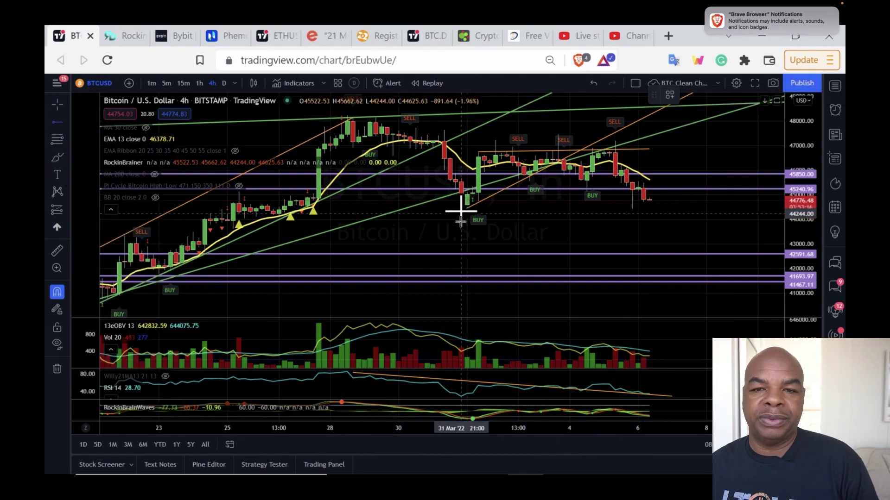
left_click(461, 213)
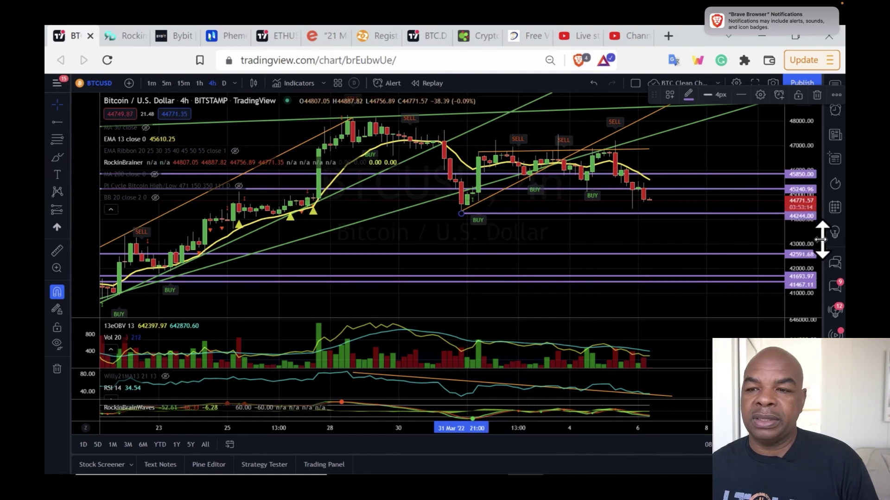
scroll(731, 239, "down", 1)
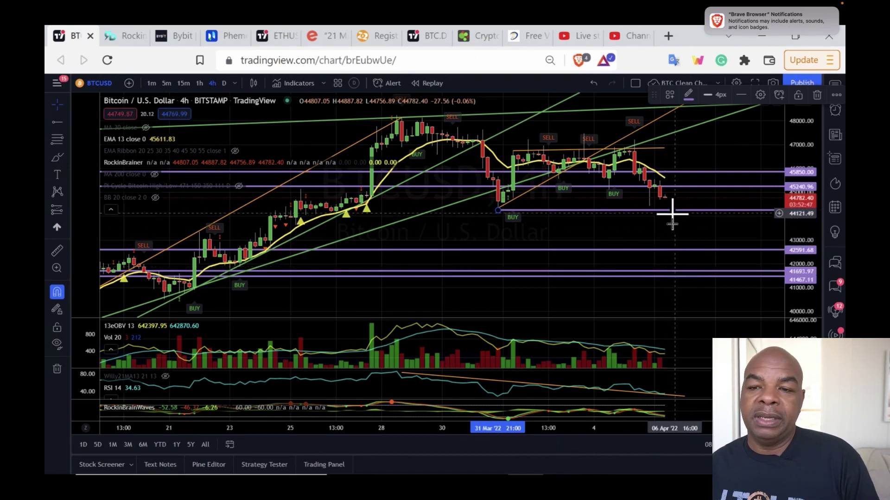
left_click(59, 156)
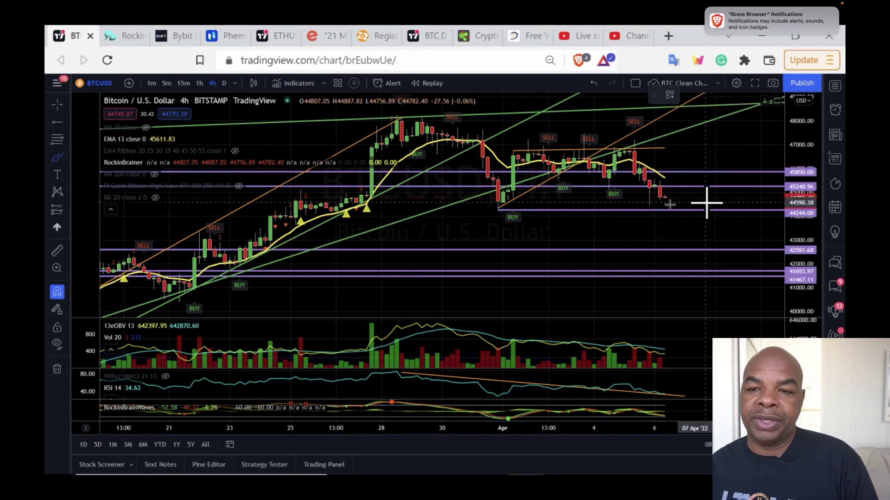
mouse_move(666, 194)
left_mouse_down()
mouse_move(682, 242)
mouse_move(745, 160)
left_mouse_up()
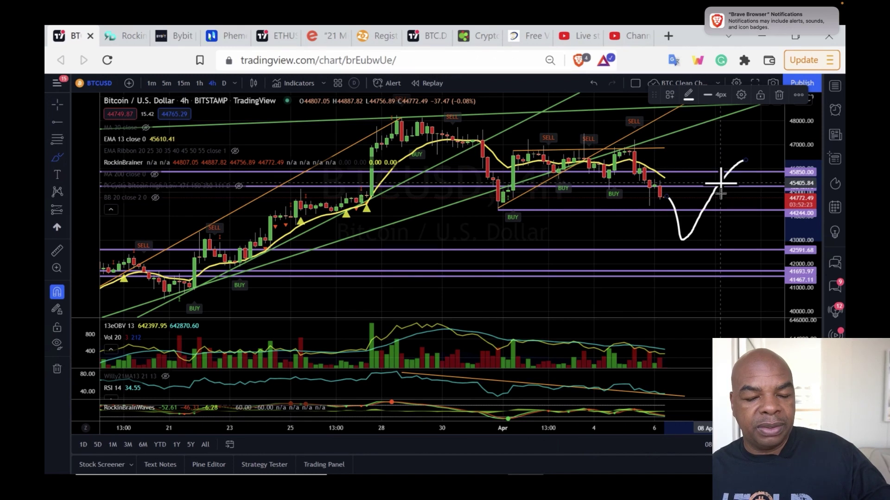
key("ctrl+z")
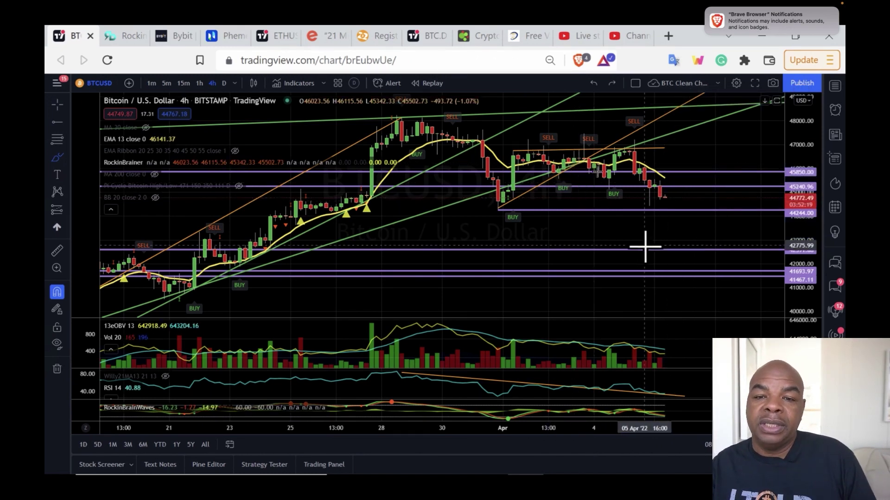
left_click(67, 118)
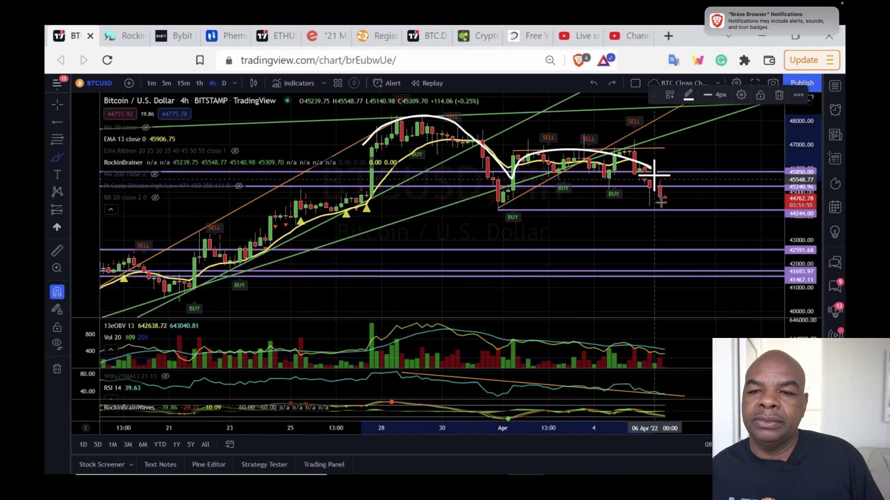
left_click_drag(654, 175, 671, 204)
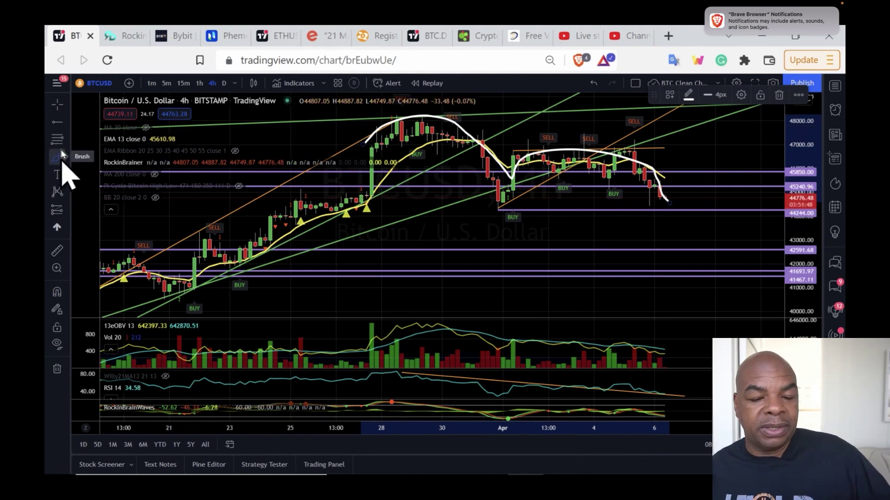
key("ctrl+z")
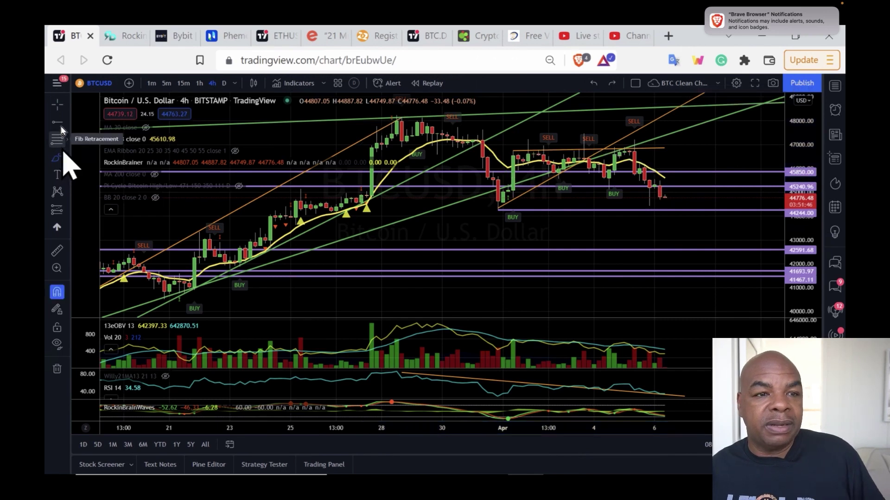
left_click(67, 121)
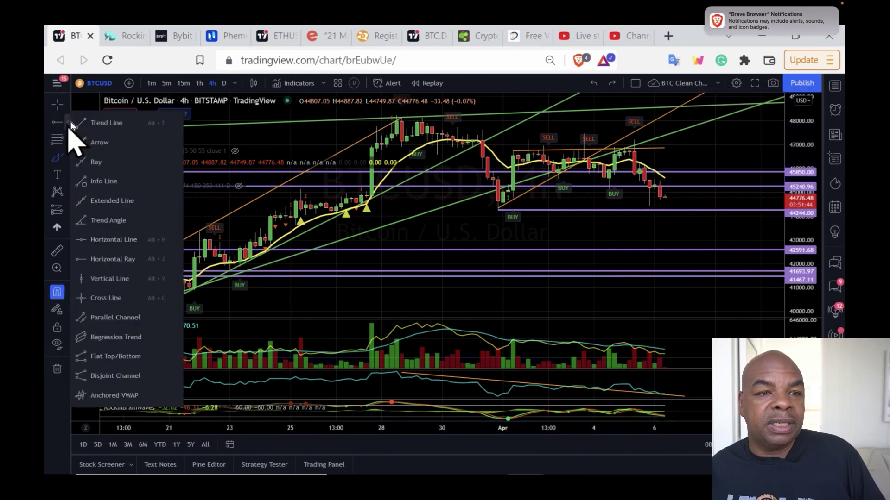
Draw a near-vertical trend line from the 31 Mar low at 44,244 down to about 40,100
left_click(78, 123)
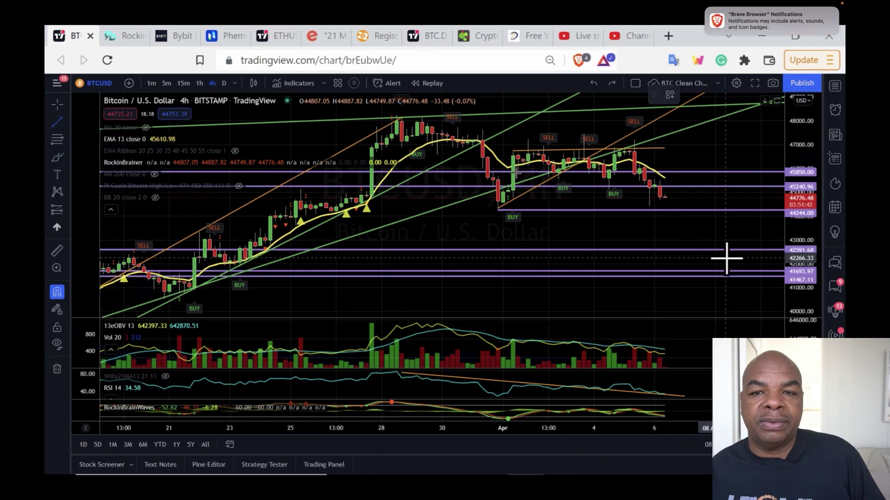
left_click(516, 114)
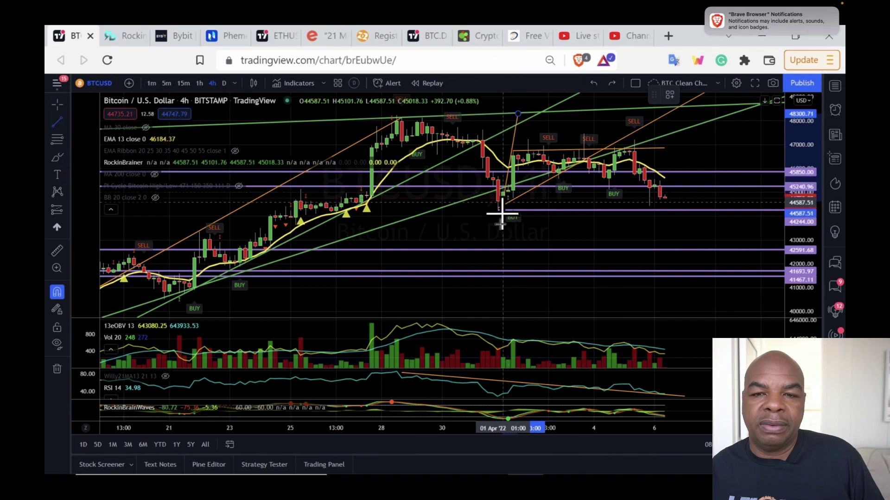
left_click(497, 211)
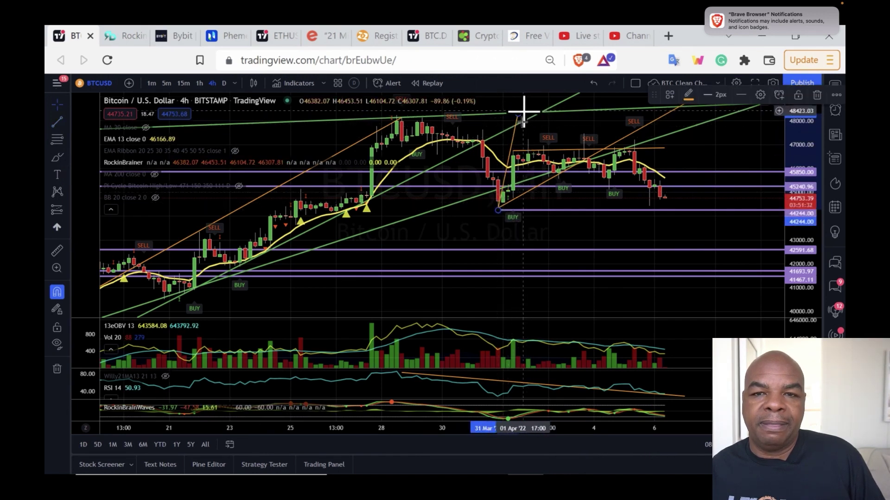
mouse_move(517, 113)
left_mouse_down()
mouse_move(498, 112)
mouse_move(507, 215)
mouse_move(495, 229)
left_mouse_up()
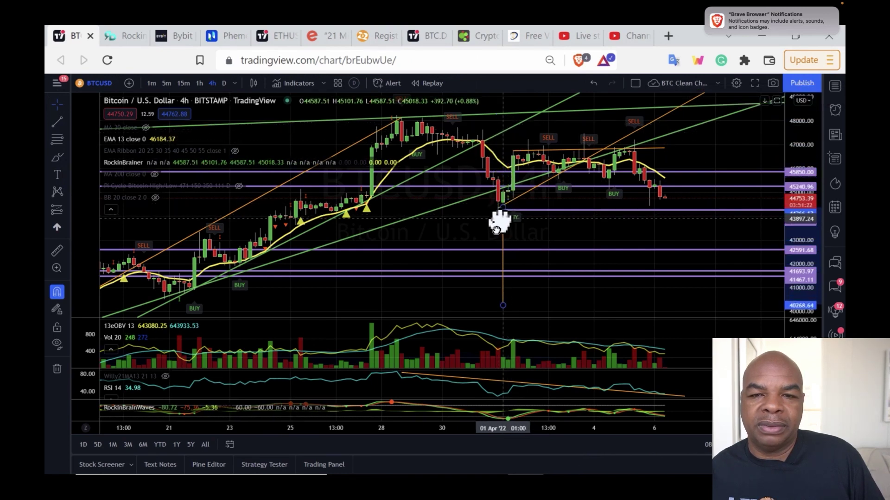
left_click_drag(495, 229, 496, 226)
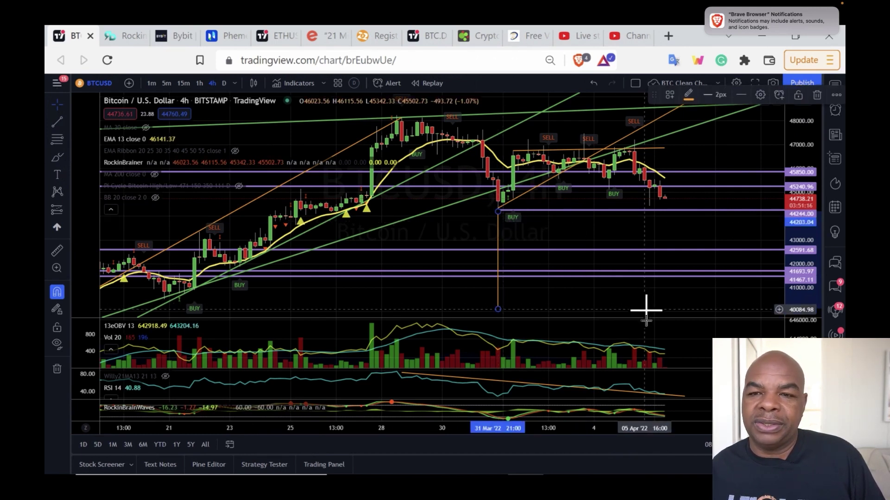
Zoom the BTCUSD 4h chart out to review price back to February
scroll(647, 308, "down", 2)
scroll(647, 305, "down", 2)
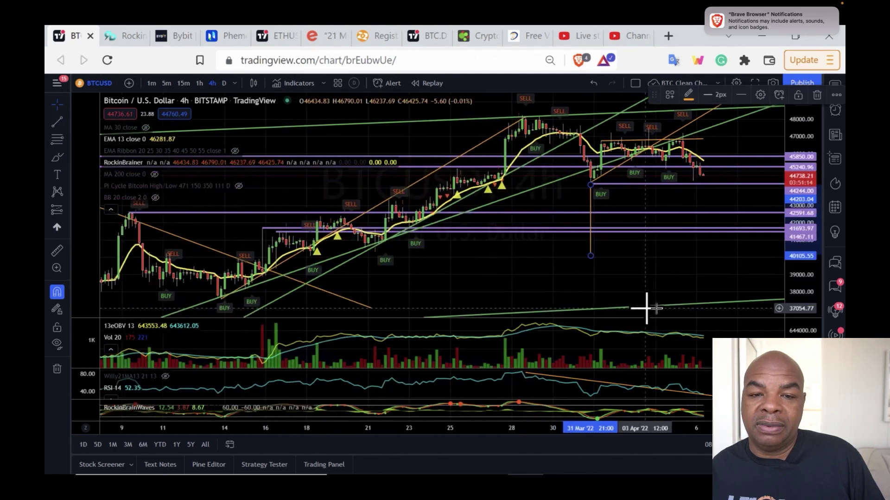
scroll(647, 306, "down", 2)
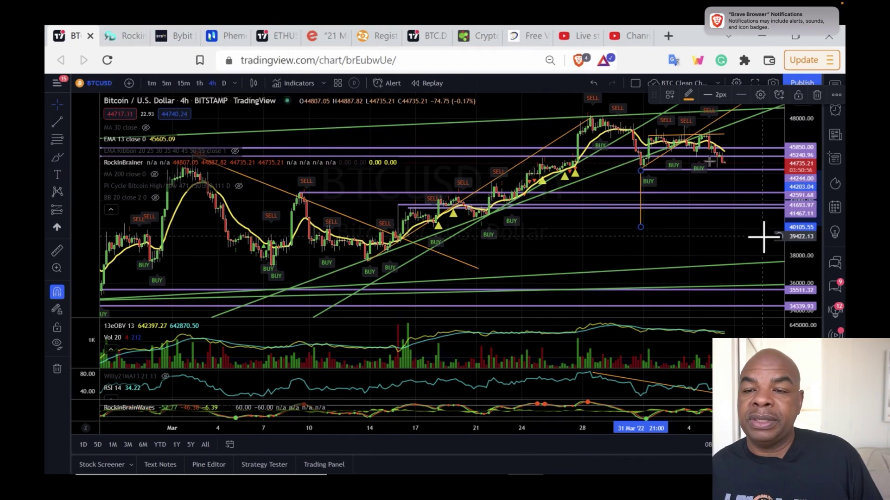
scroll(702, 149, "down", 2)
scroll(702, 150, "down", 2)
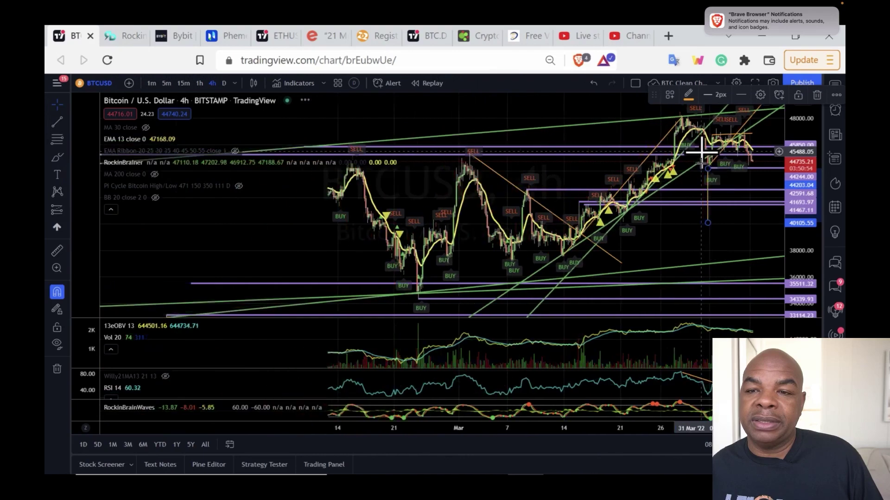
scroll(702, 151, "down", 2)
Zoom back in on the candles from 31 Mar, then bring up the RockinBrainer pricing page
scroll(700, 155, "up", 2)
scroll(700, 152, "up", 2)
scroll(700, 153, "up", 2)
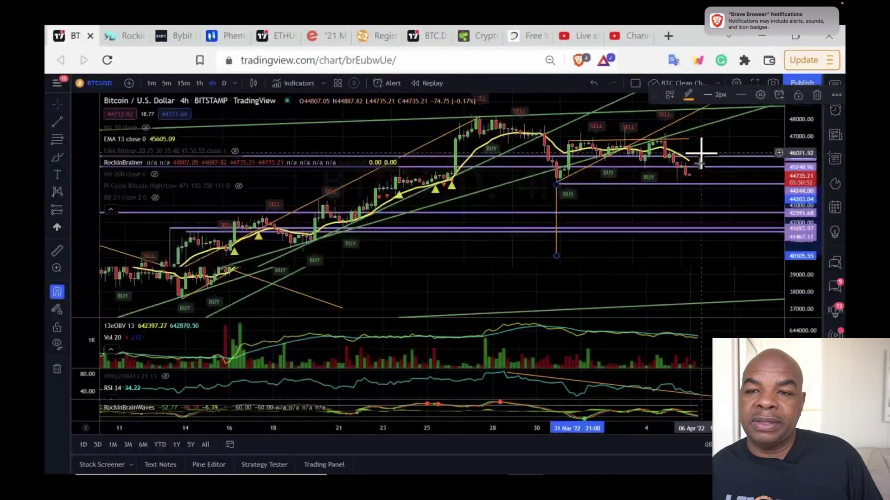
scroll(697, 152, "up", 2)
scroll(681, 151, "up", 2)
scroll(649, 148, "up", 2)
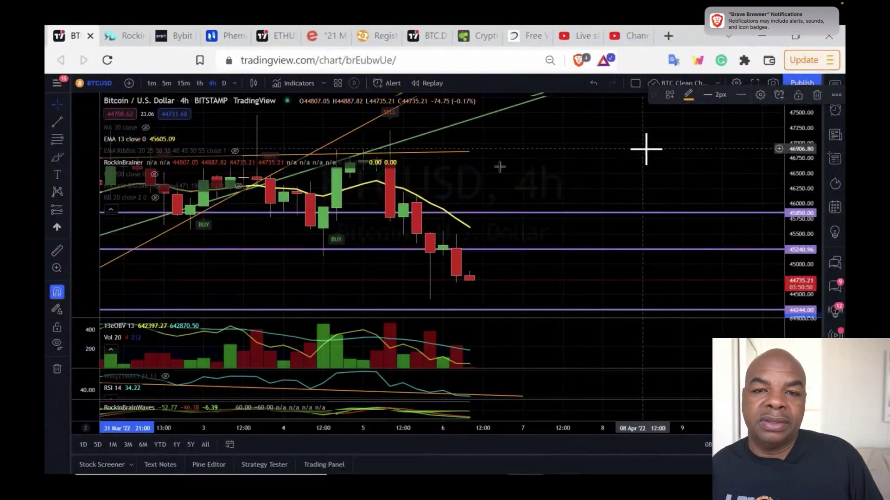
scroll(625, 148, "up", 2)
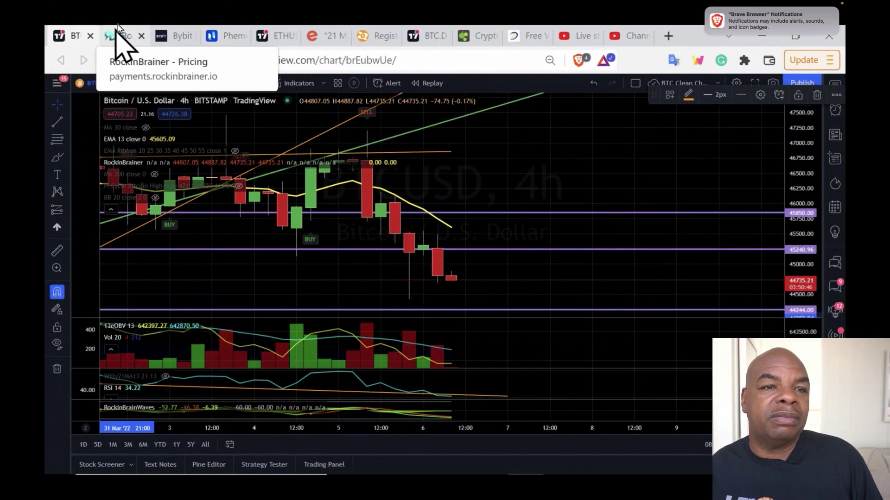
left_click(118, 36)
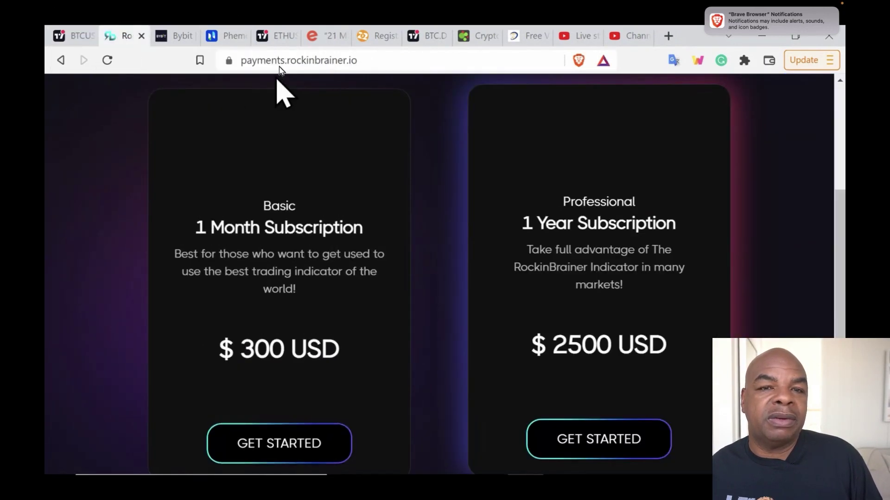
Go from the RockinBrainer pricing page to the ETHUSD 4h chart
left_click(258, 37)
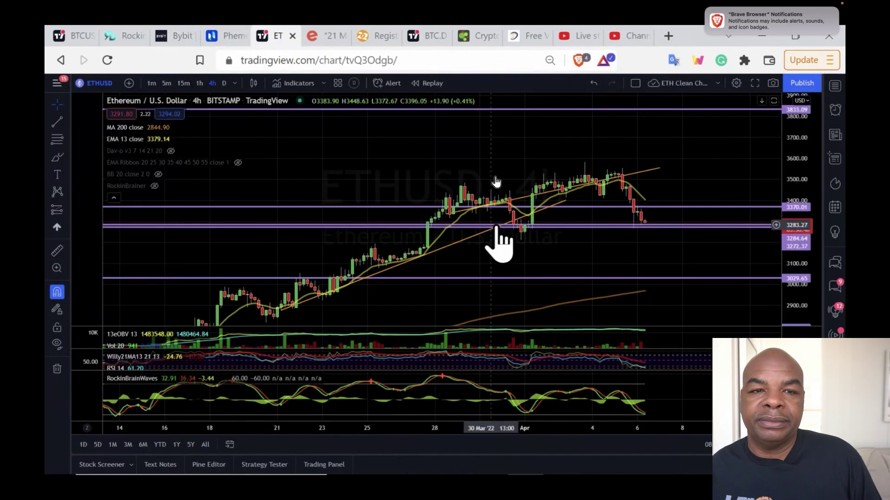
mouse_move(167, 162)
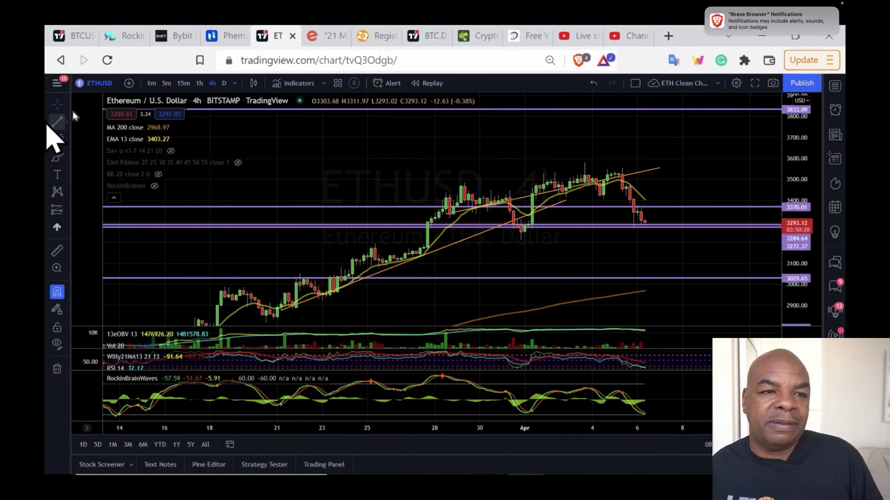
Draw a trend line across the ETHUSD RSI pane from 28 Mar 21:00 to 06 Apr 12:00
left_click(57, 122)
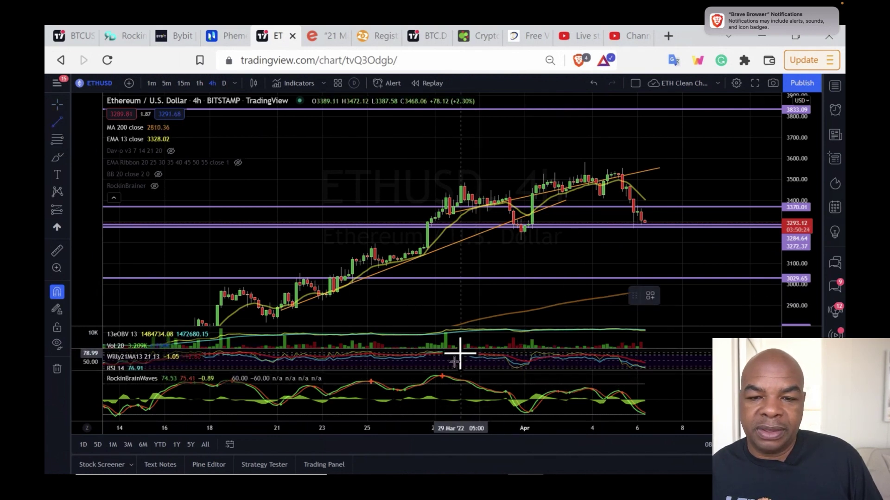
left_click_drag(453, 351, 659, 367)
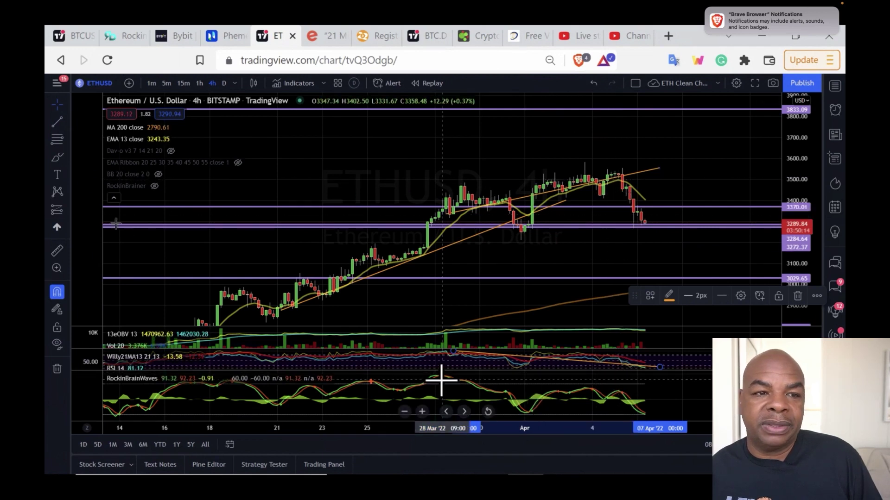
left_click(514, 436)
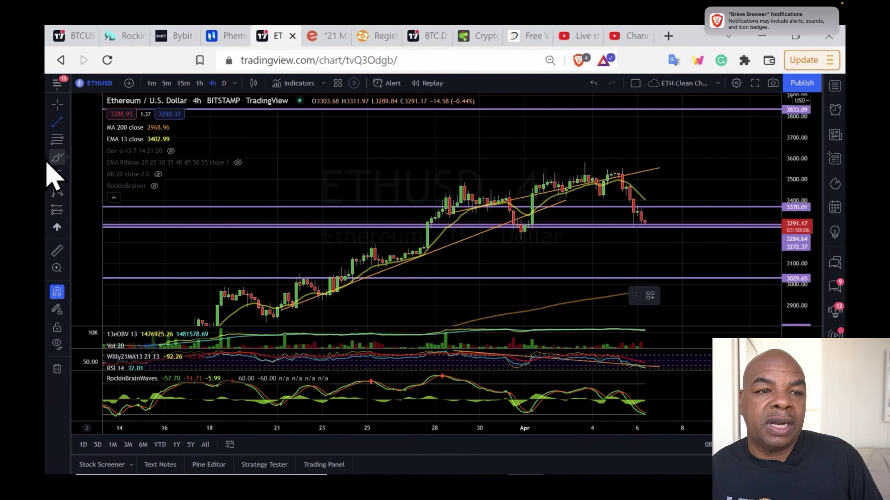
left_click(59, 119)
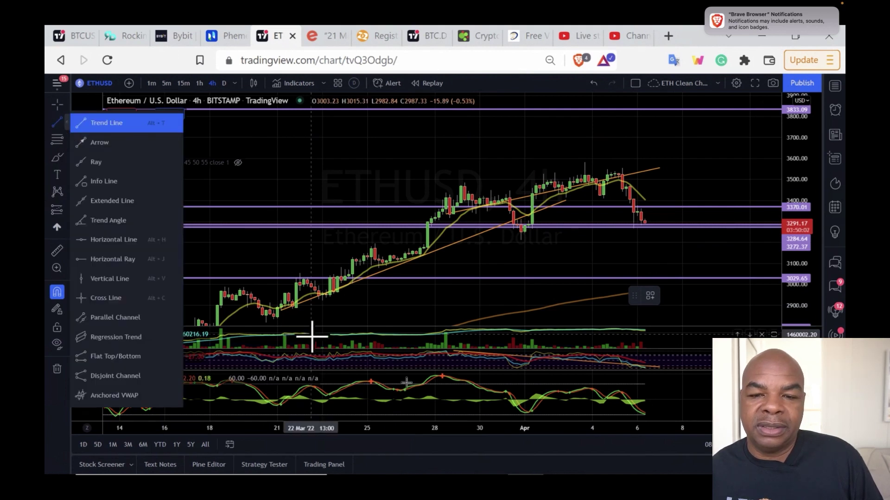
Draw a falling line in the RockinBrainWaves pane from 28 Mar 09:00 to 05 Apr 12:00
left_click(443, 375)
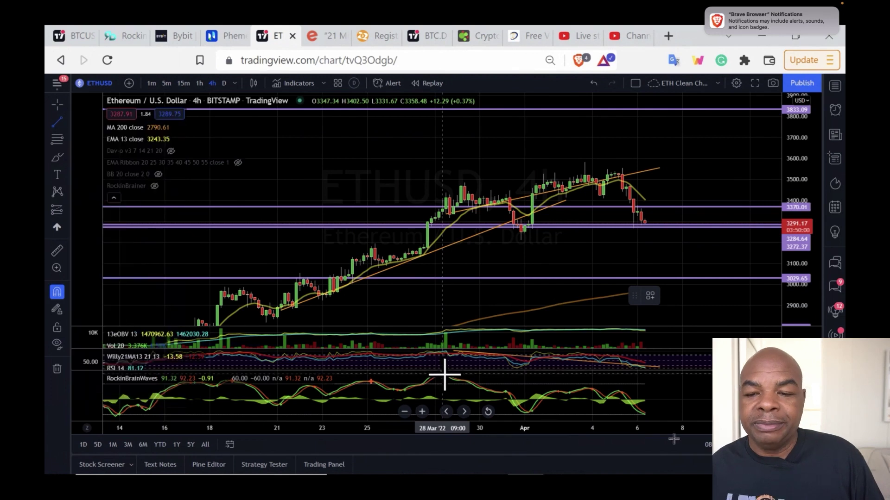
left_click(626, 391)
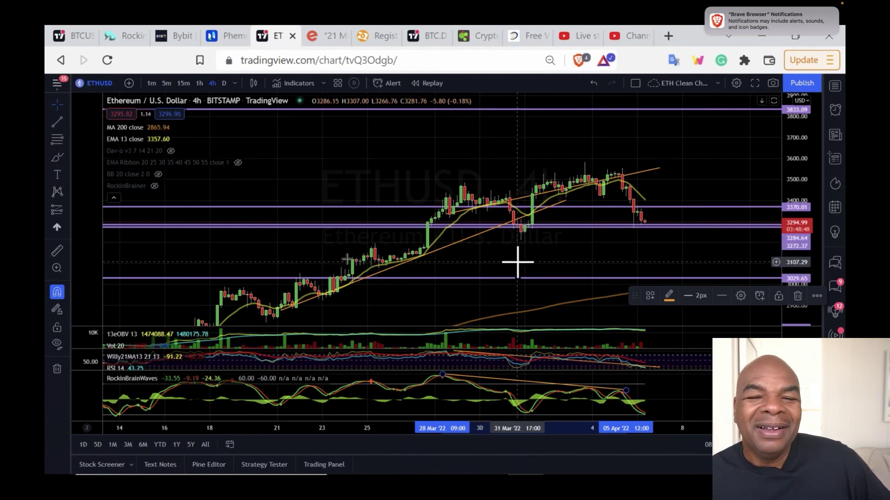
Draw a horizontal ray at 3195.49 from 25 Mar, then view the 21 Million Savage event page
left_click(68, 114)
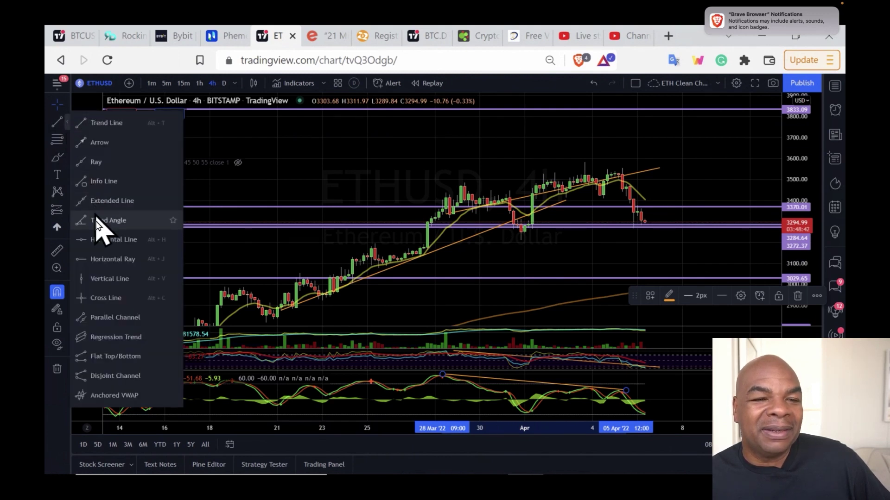
left_click(105, 258)
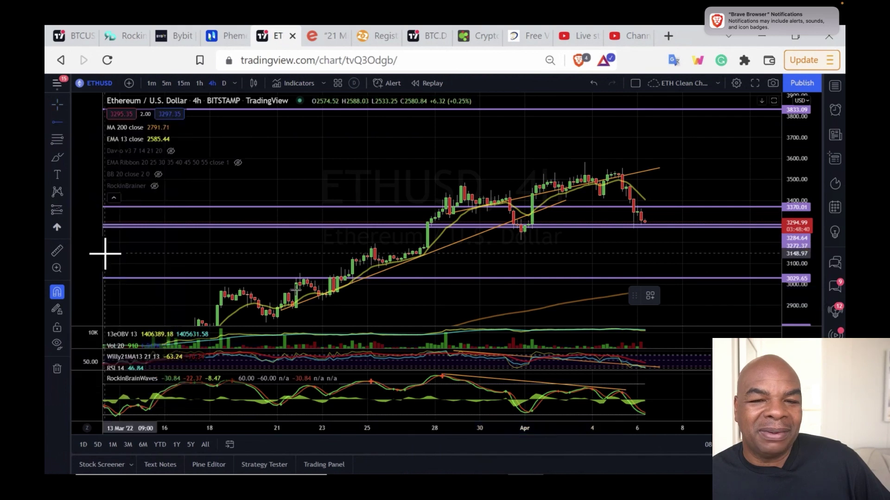
left_click(375, 243)
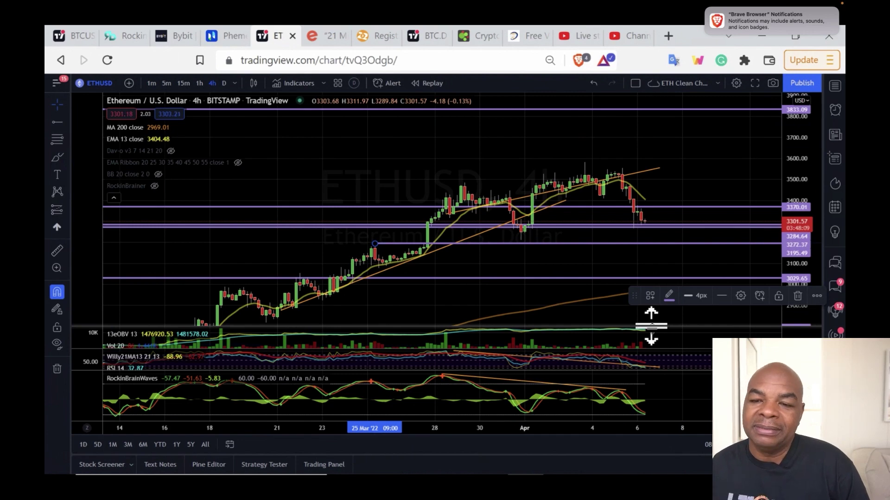
left_click(327, 36)
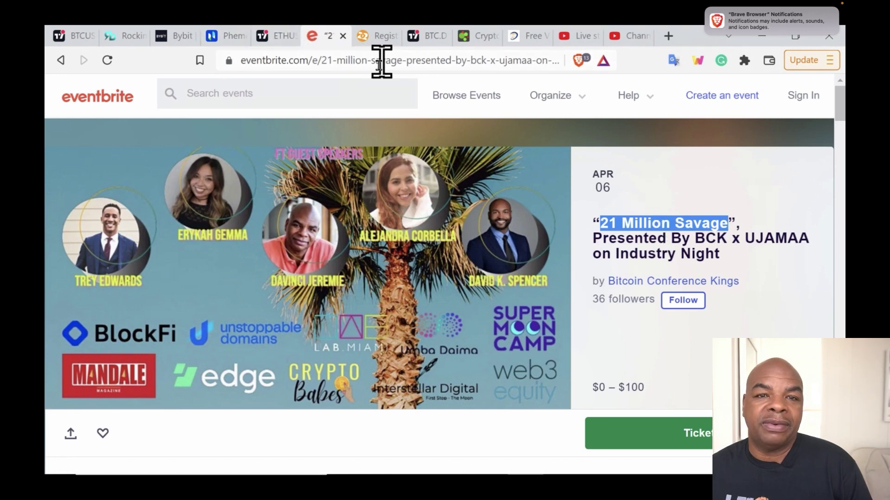
Switch to the Bitcoin 2022 conference registration page for Miami Beach, April 6–9
left_click(378, 37)
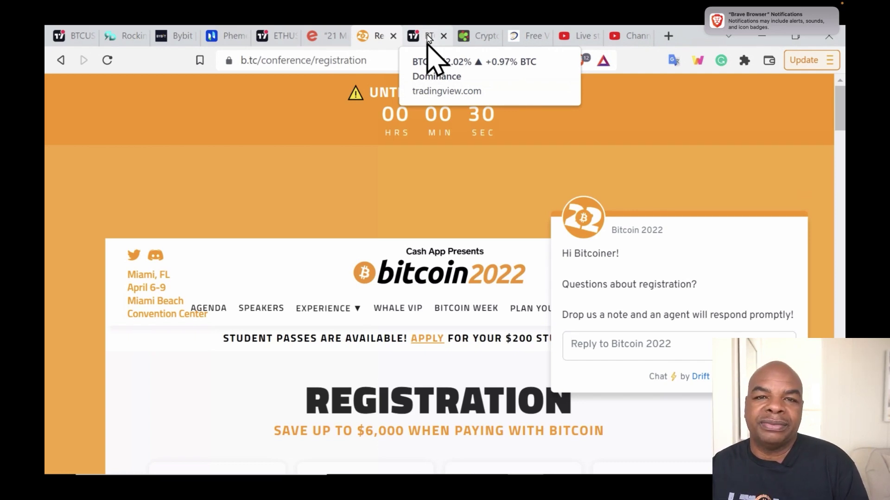
Review the daily BTC Dominance chart, then move to the Crypto Bubbles map led by GMT
left_click(428, 38)
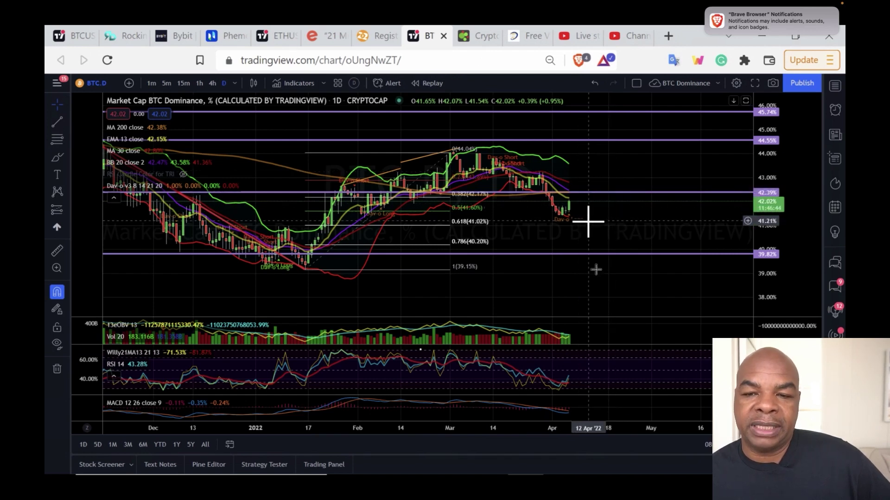
mouse_move(278, 35)
left_click(473, 30)
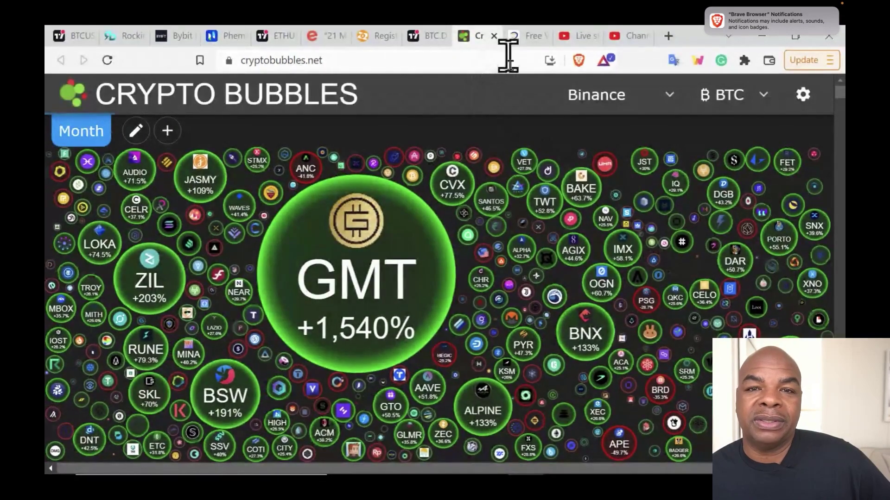
Show the DaVinci Codes Free Video page for Little Old Lady crypto coin trading
left_click(527, 37)
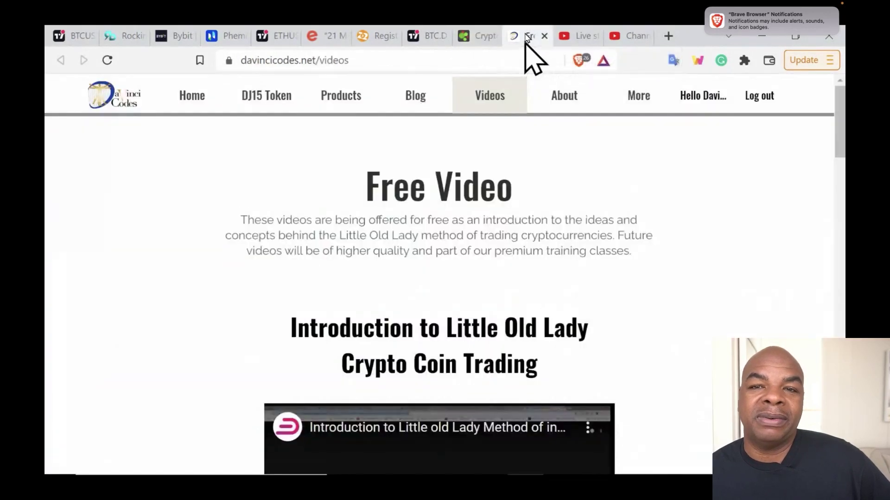